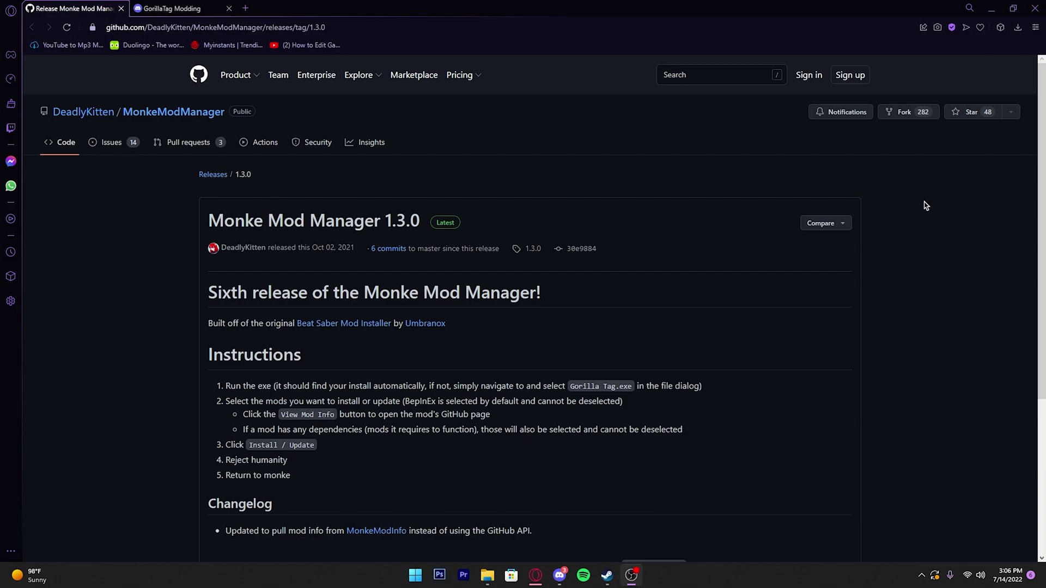
# Scroll the Monke Mod Manager 1.3.0 release page down to its Assets list.
pyautogui.scroll(-5, 925, 205)
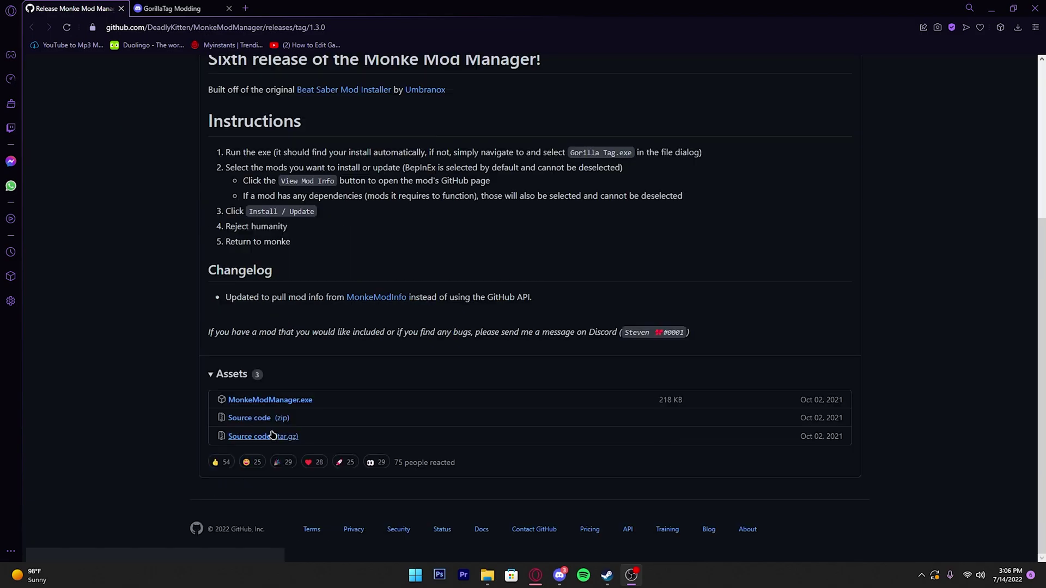
# Download and run MonkeModManager.exe, tick Utilla, and install it with BepInEx into Gorilla Tag.
pyautogui.click(283, 404)
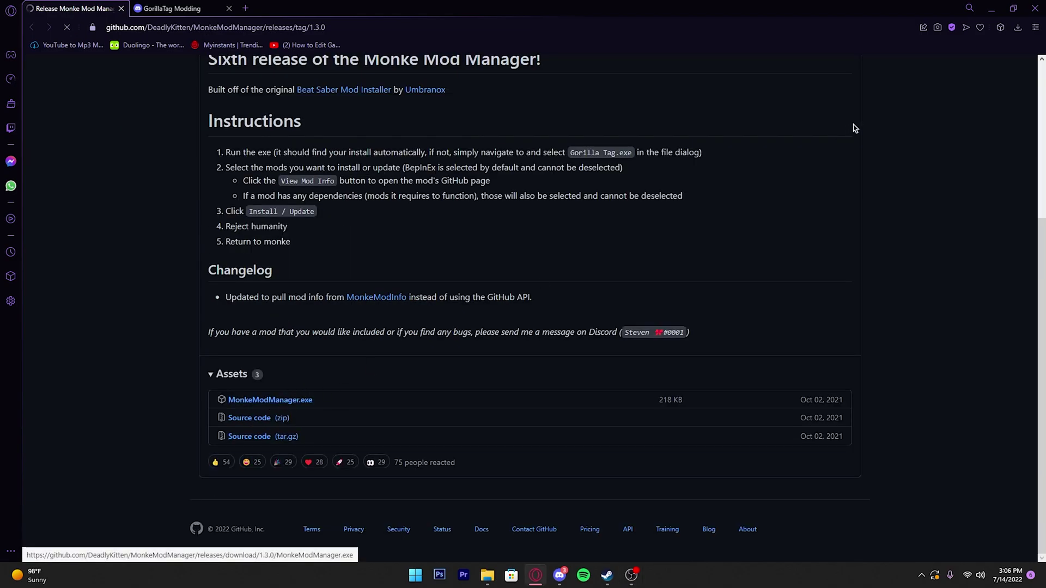
pyautogui.click(878, 71)
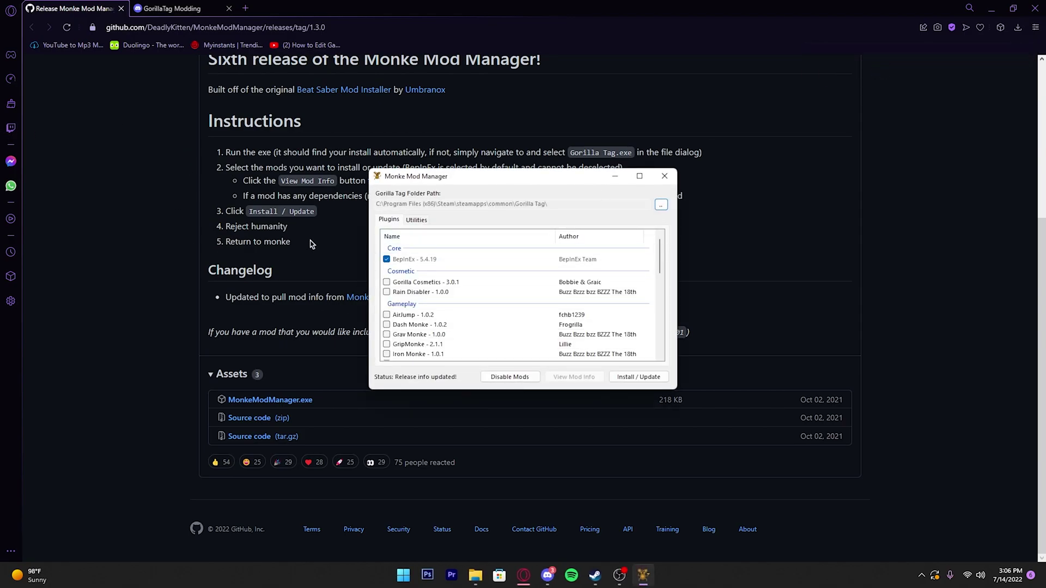
pyautogui.click(386, 260)
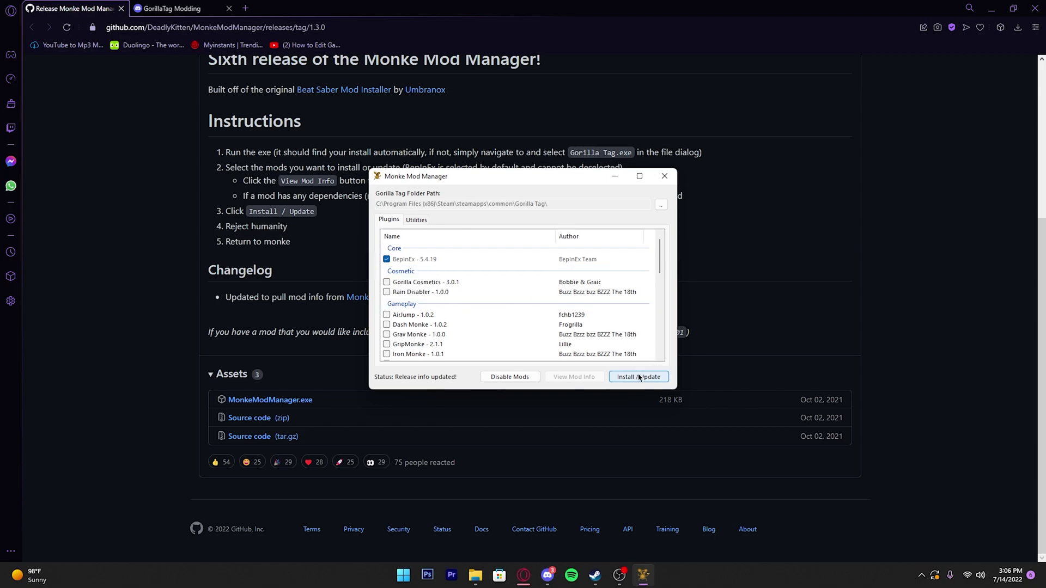
pyautogui.scroll(-8, 477, 281)
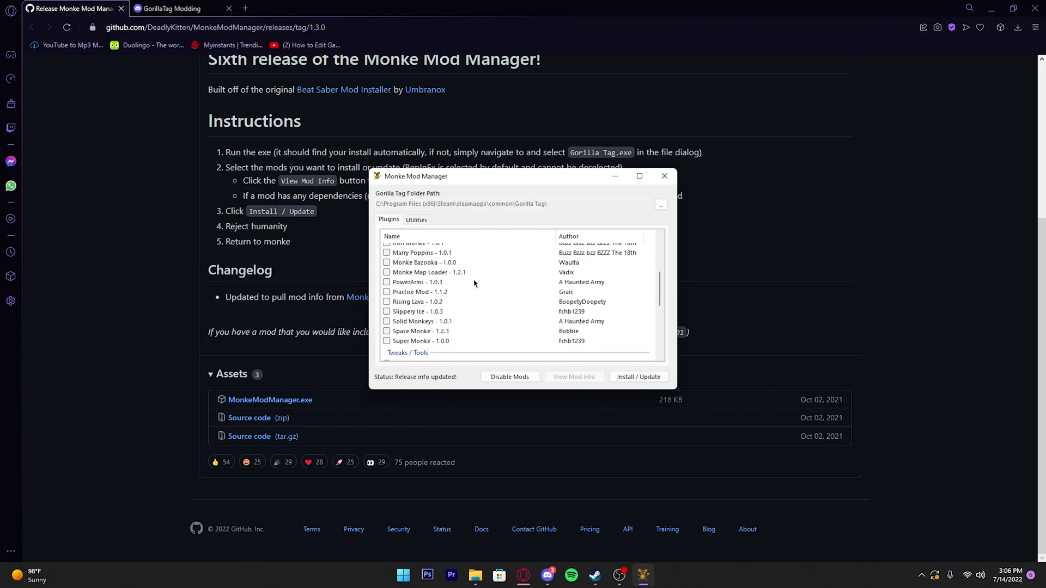
pyautogui.scroll(-3, 455, 279)
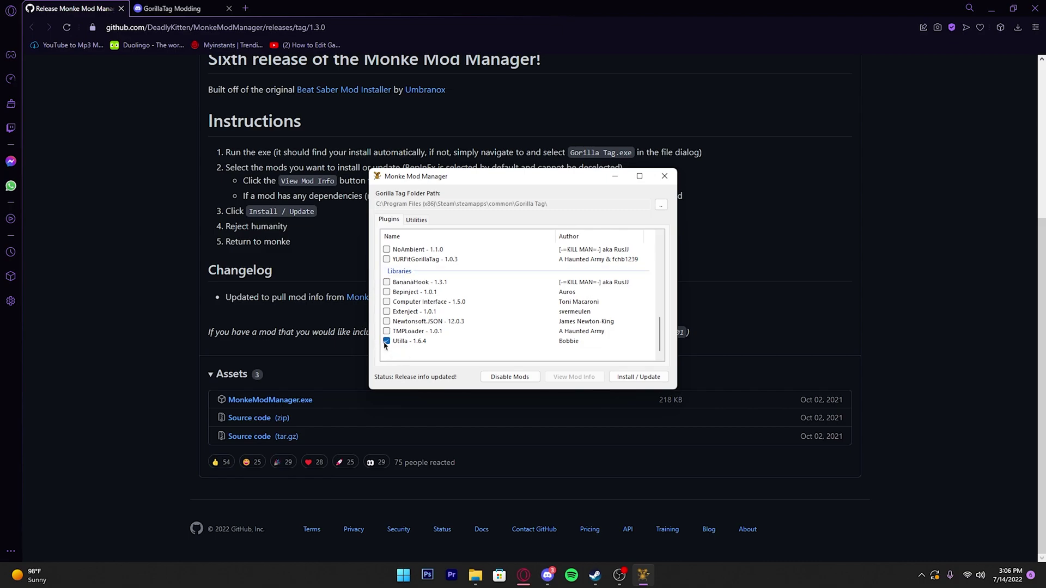
pyautogui.click(624, 378)
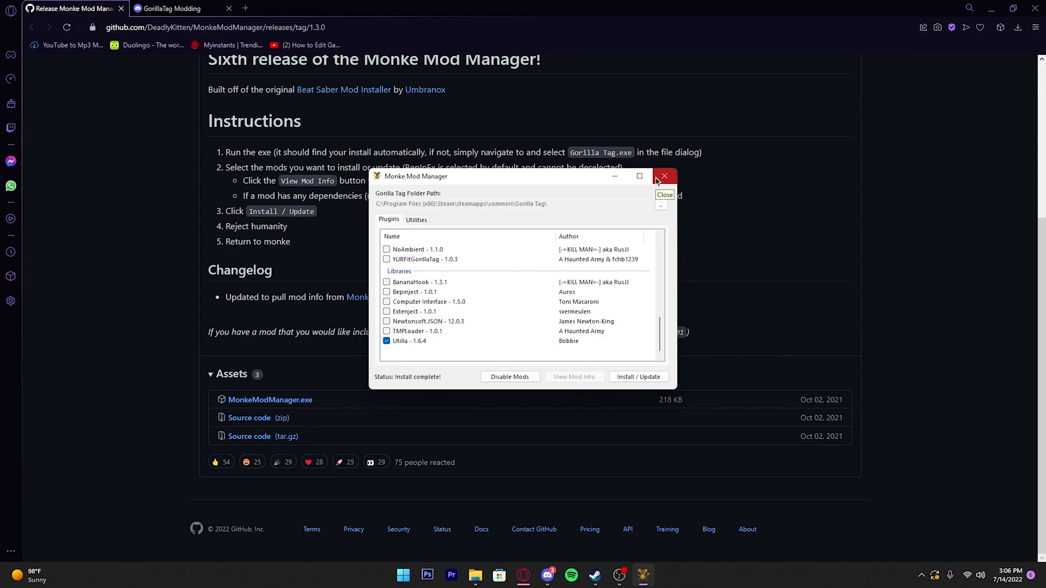
# Close the mod manager and bring up the Manage submenu from Gorilla Tag's gear options in Steam.
pyautogui.click(658, 180)
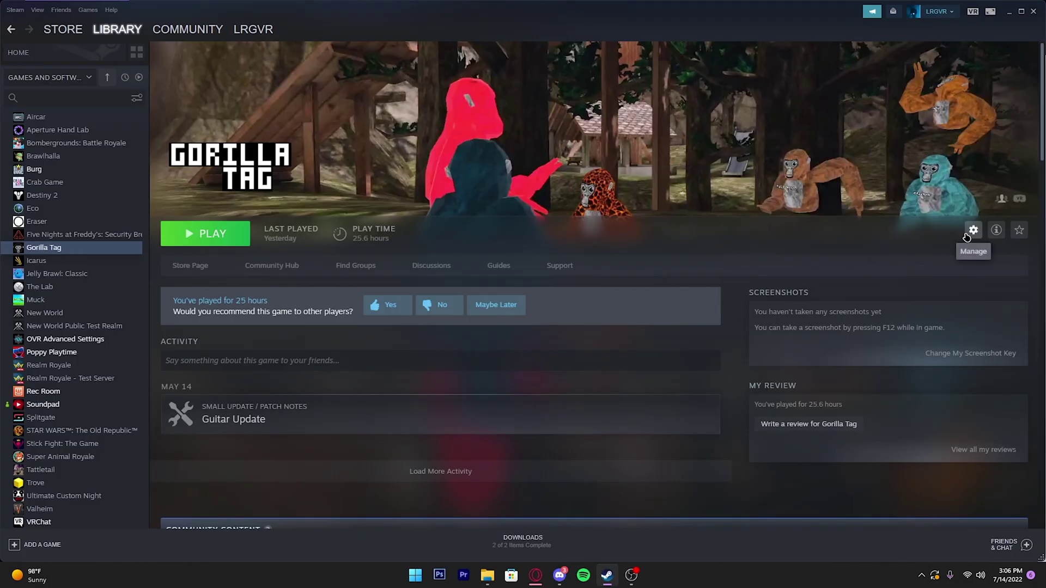
pyautogui.click(970, 233)
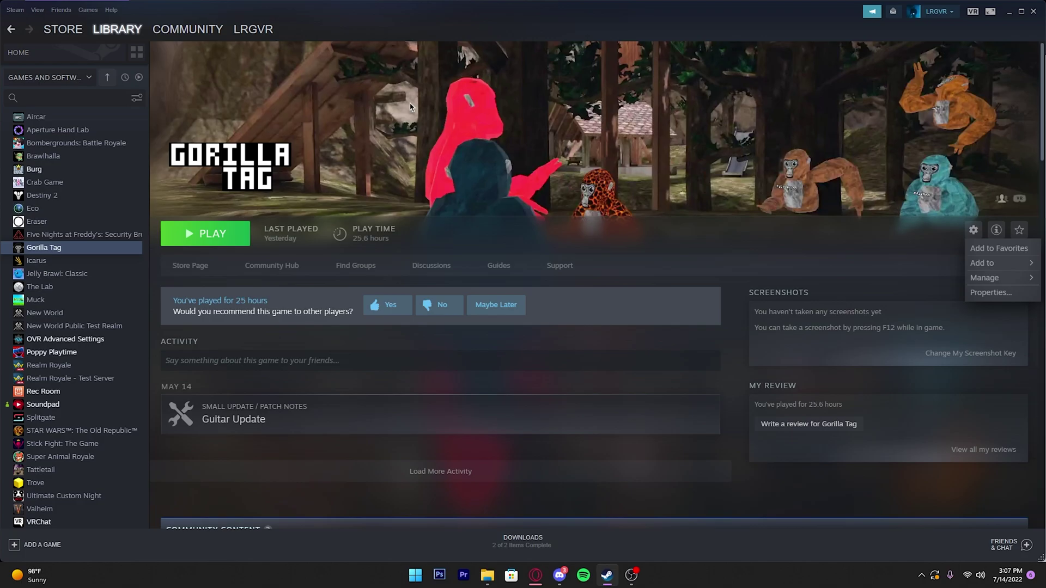
pyautogui.click(974, 229)
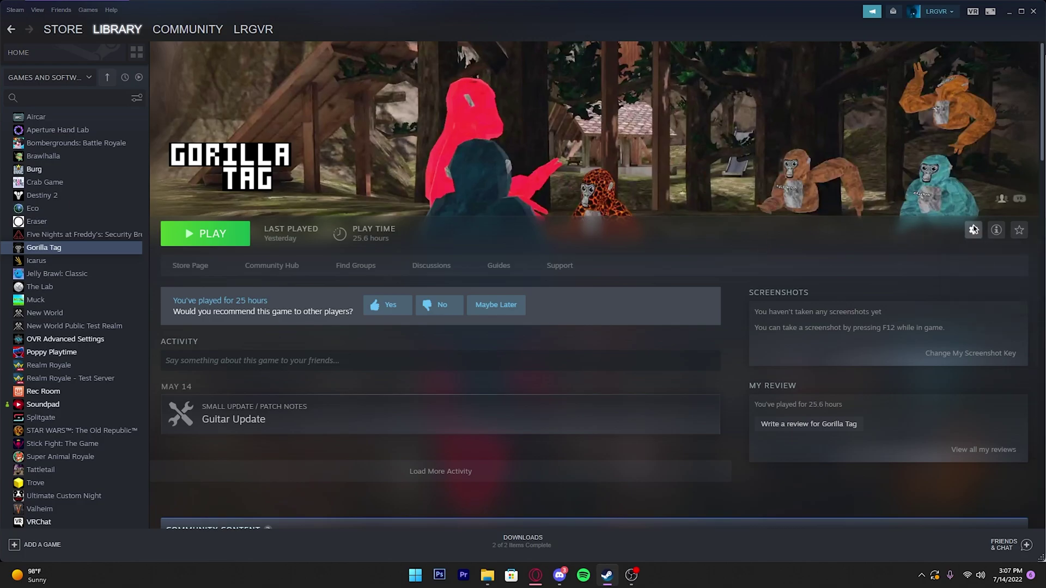
pyautogui.click(975, 229)
pyautogui.moveTo(986, 280)
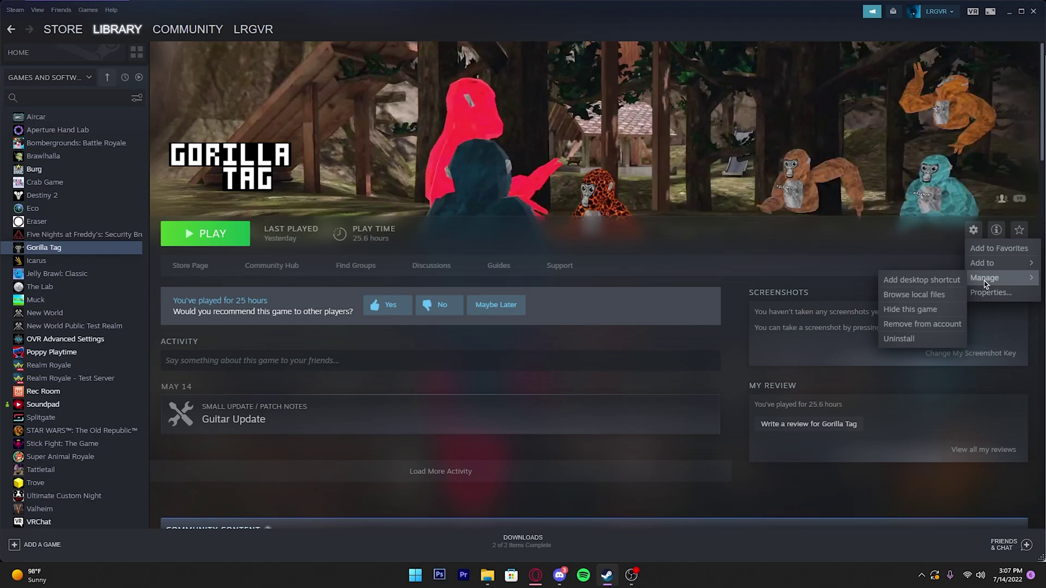
# Browse Gorilla Tag's local files and open its BepInEx\plugins folder.
pyautogui.click(914, 295)
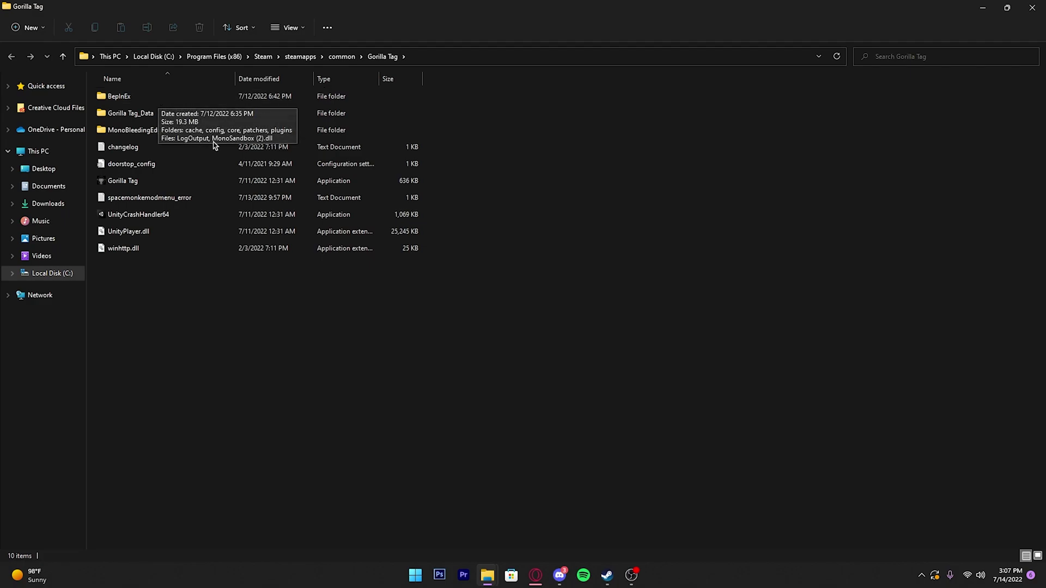
pyautogui.doubleClick(157, 101)
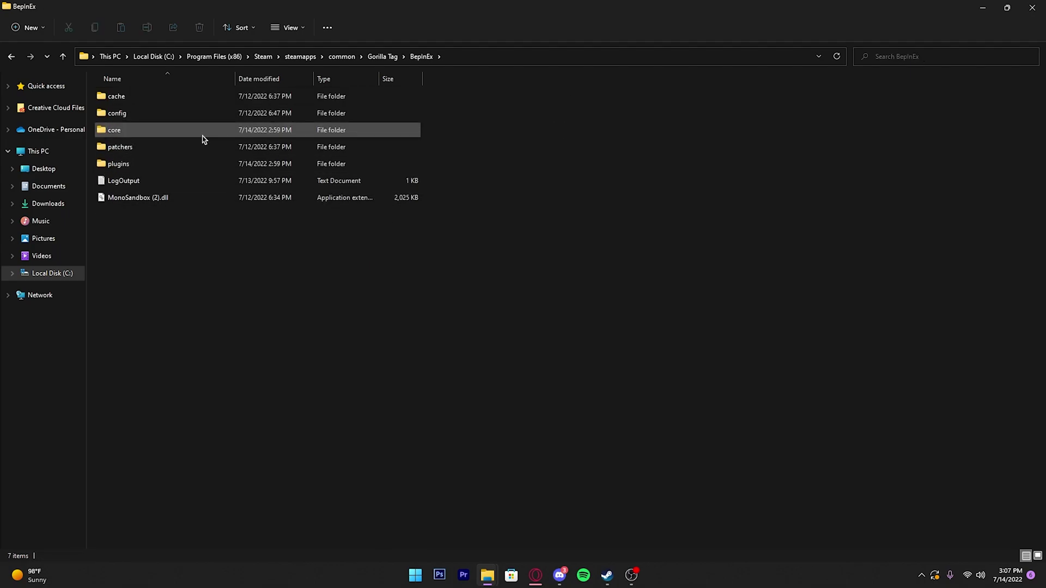
pyautogui.doubleClick(131, 170)
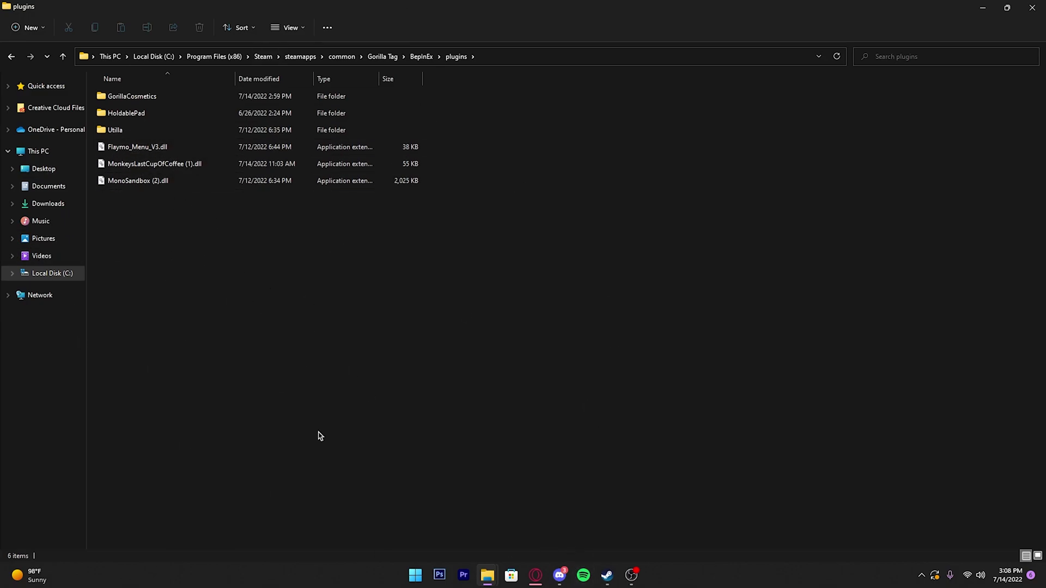
# Open the GorillaTag Modding Discord invite from the browser and read the modding-rules channel.
pyautogui.click(535, 575)
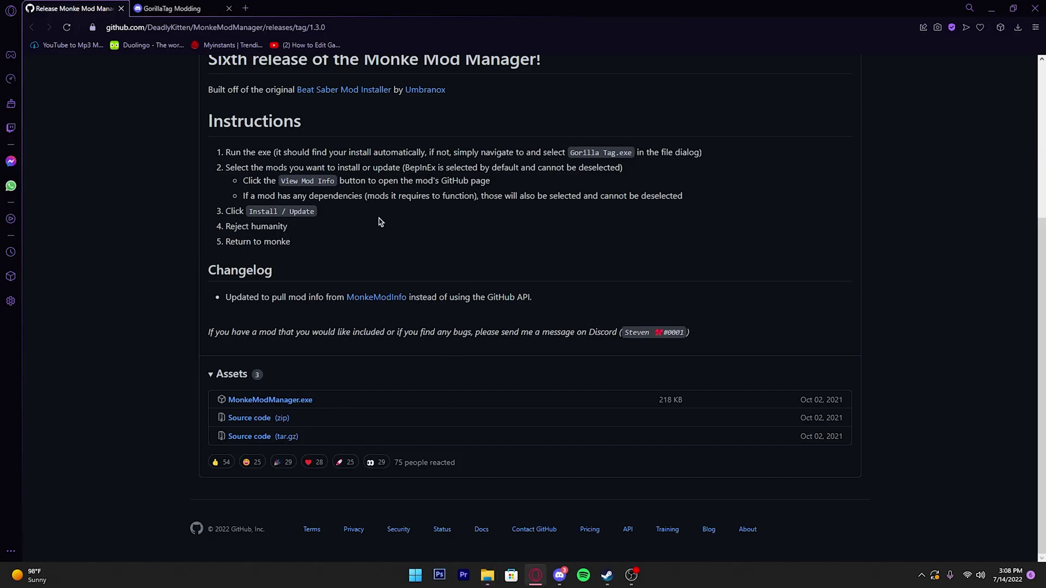
pyautogui.click(182, 8)
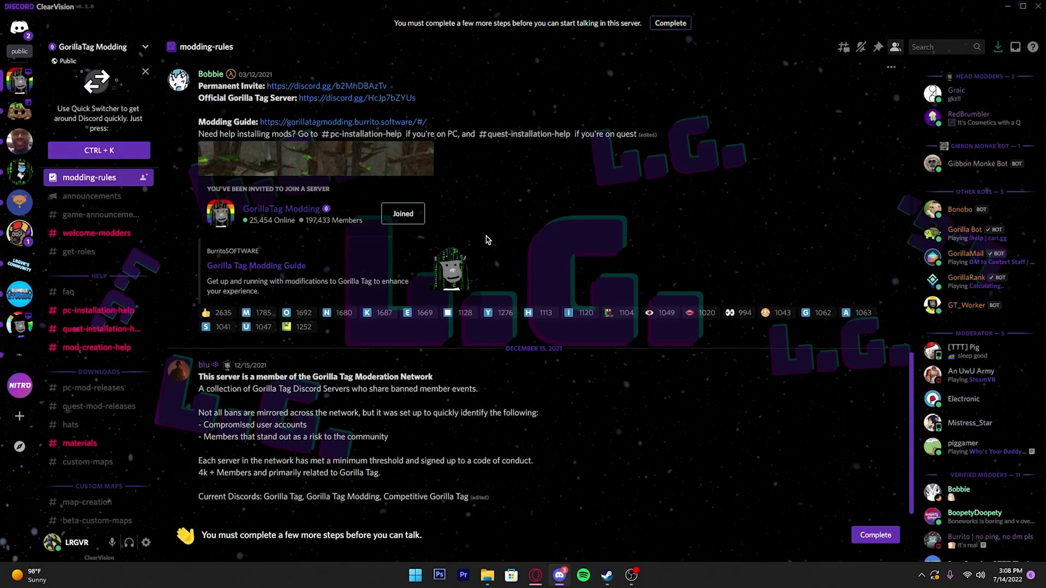
pyautogui.scroll(4, 491, 256)
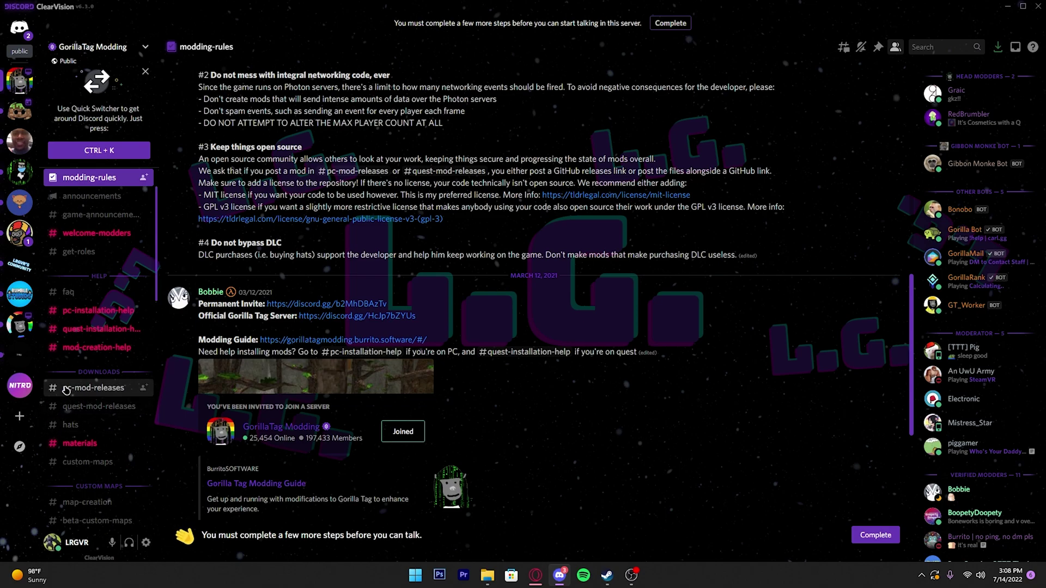
# In #pc-mod-releases, follow the MonkeysLastCupOfCoffee v1.0 post's GitHub download link.
pyautogui.click(66, 389)
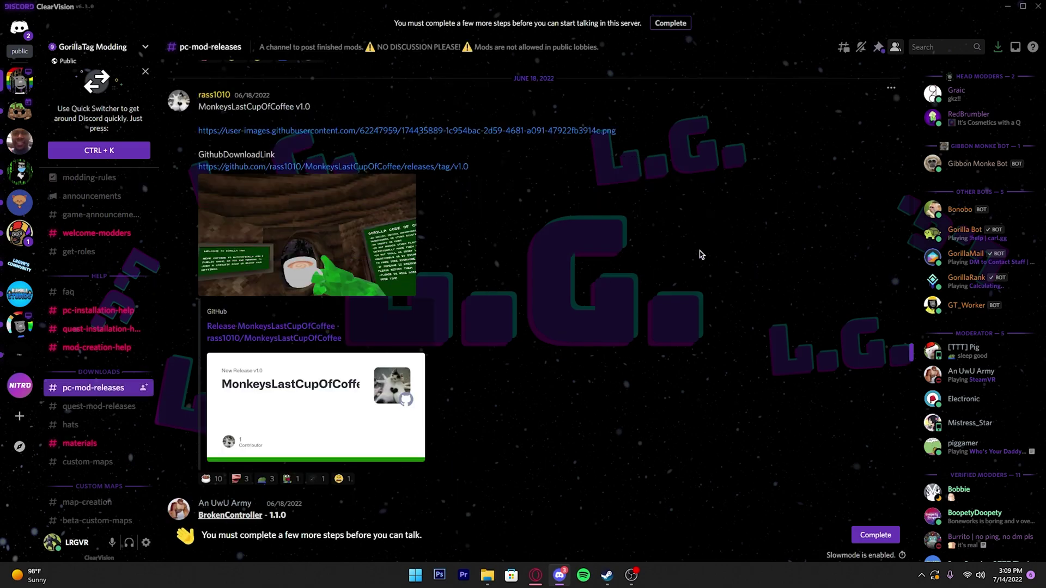
pyautogui.scroll(15, 430, 349)
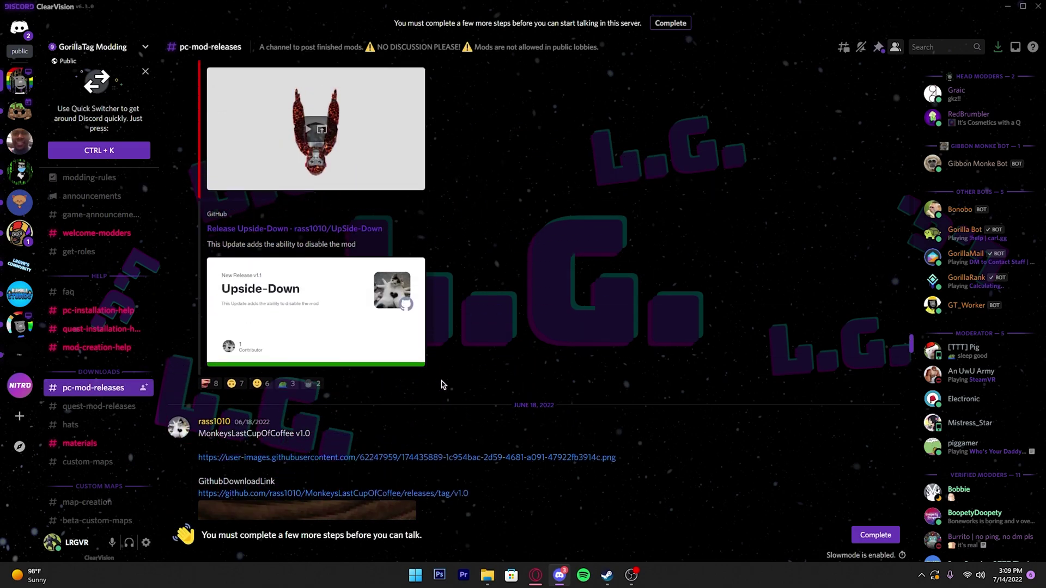
pyautogui.scroll(5, 442, 390)
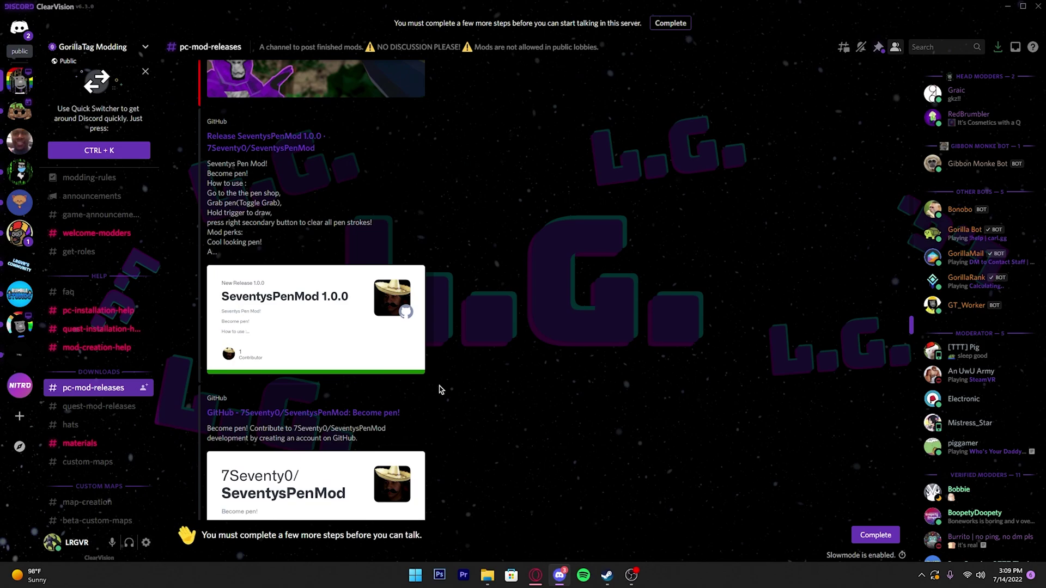
pyautogui.scroll(-12, 441, 390)
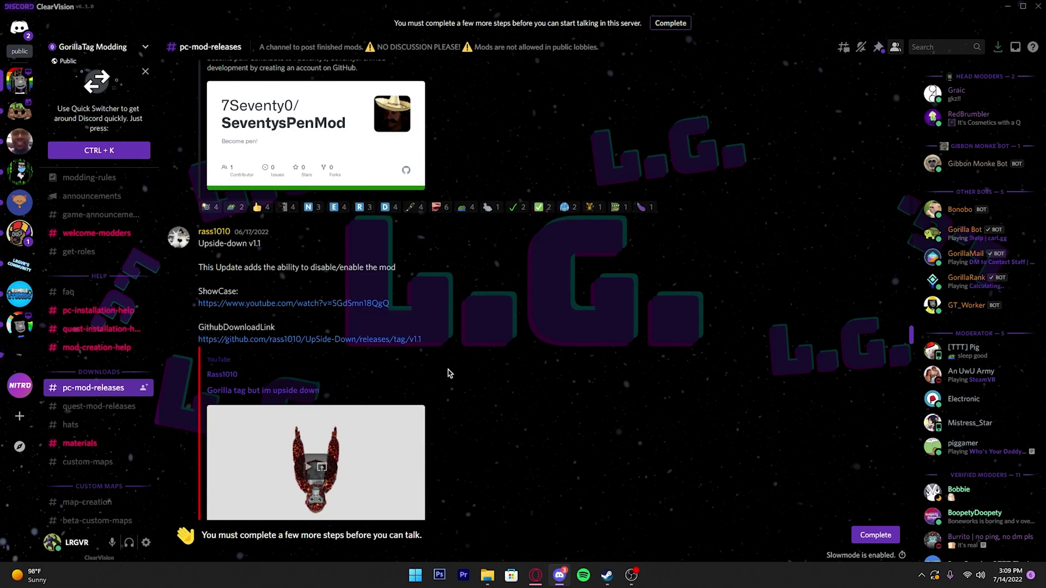
pyautogui.scroll(-5, 459, 342)
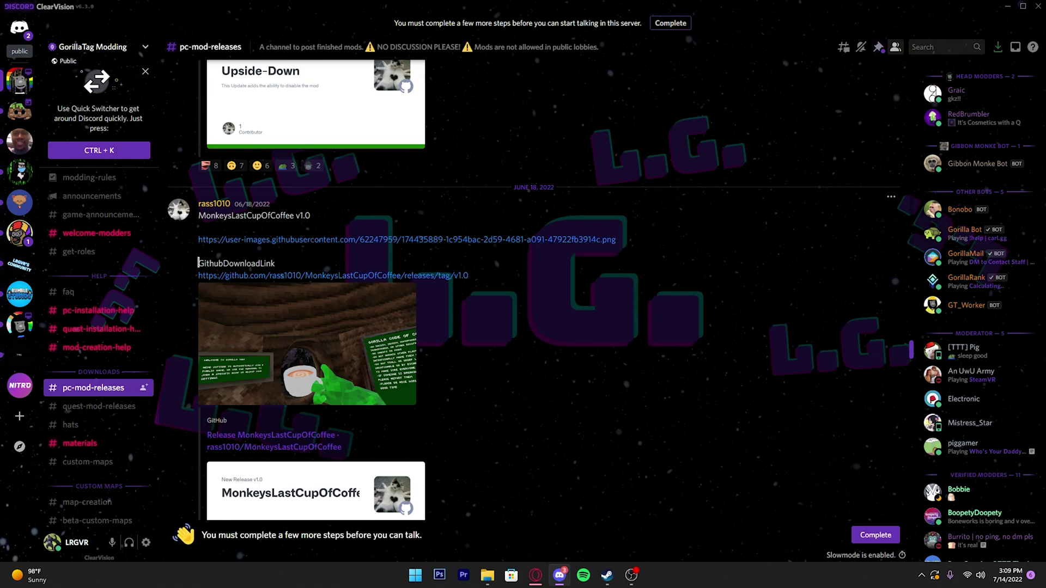
pyautogui.click(295, 276)
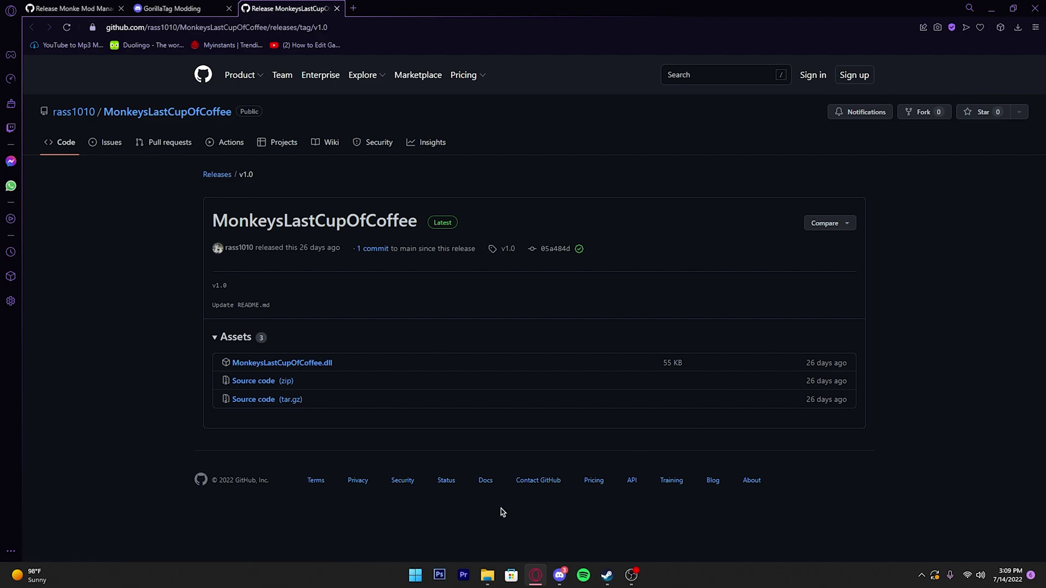
# Restore down the browser over the plugins folder and drag the downloaded MonkeysLastCupOfCoffee.dll toward it.
pyautogui.click(487, 576)
pyautogui.click(536, 575)
pyautogui.click(1007, 5)
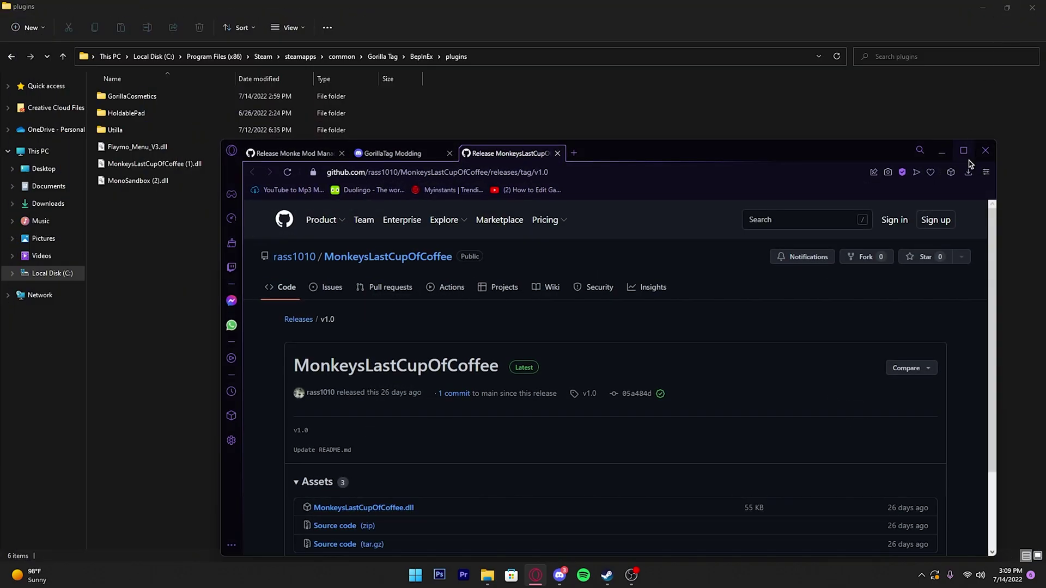
pyautogui.click(968, 172)
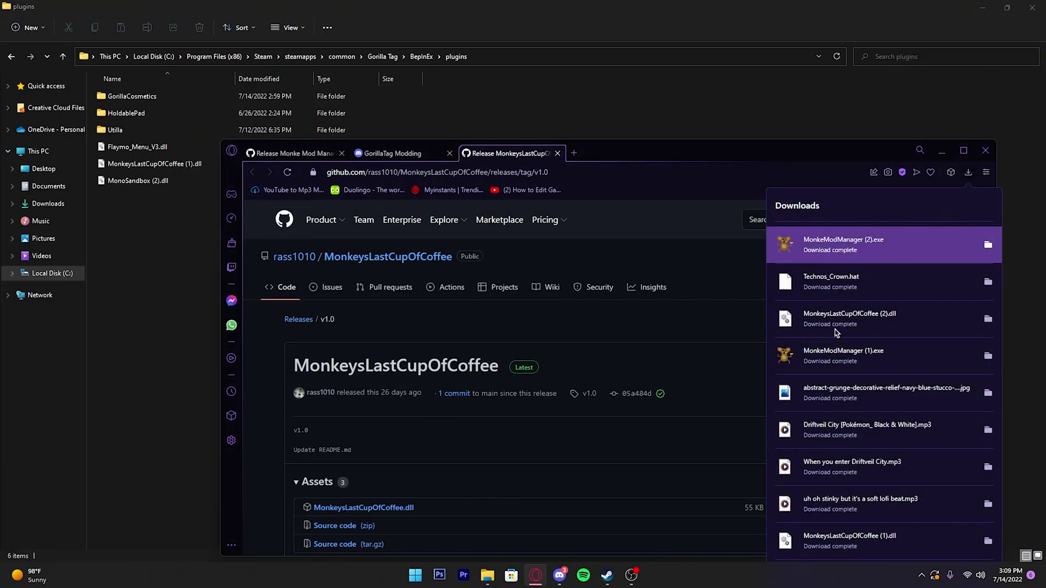
pyautogui.moveTo(842, 329); pyautogui.dragTo(818, 320)
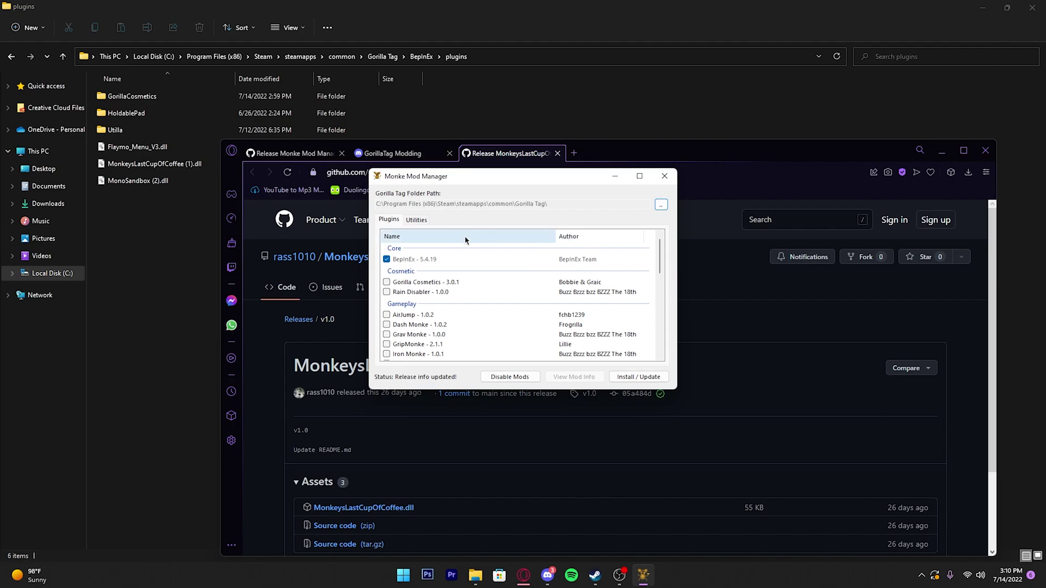
# Run Install / Update for BepInEx with Gorilla Cosmetics left unticked in the Plugins list.
pyautogui.scroll(-5, 490, 298)
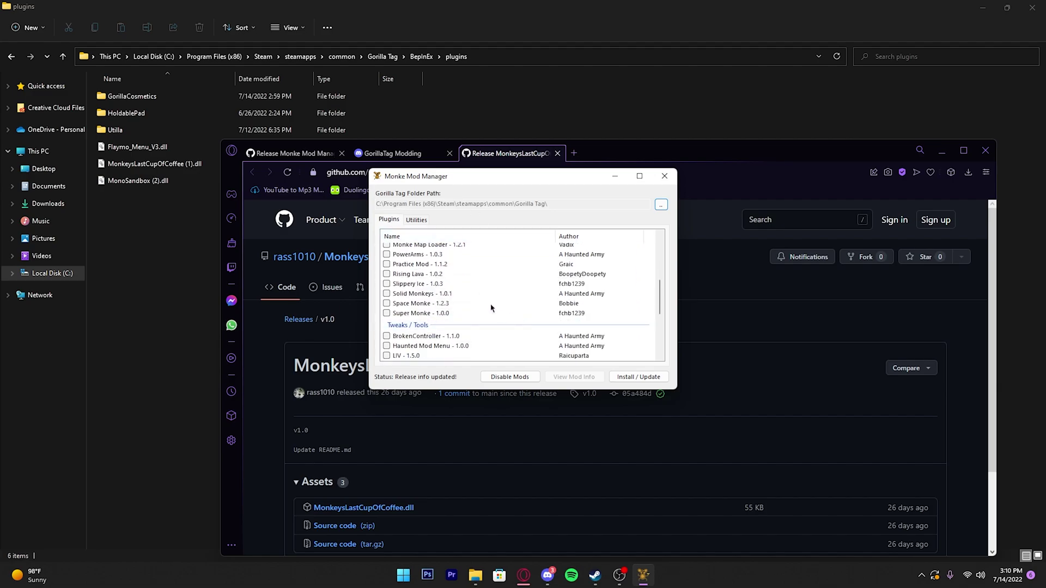
pyautogui.scroll(-2, 490, 308)
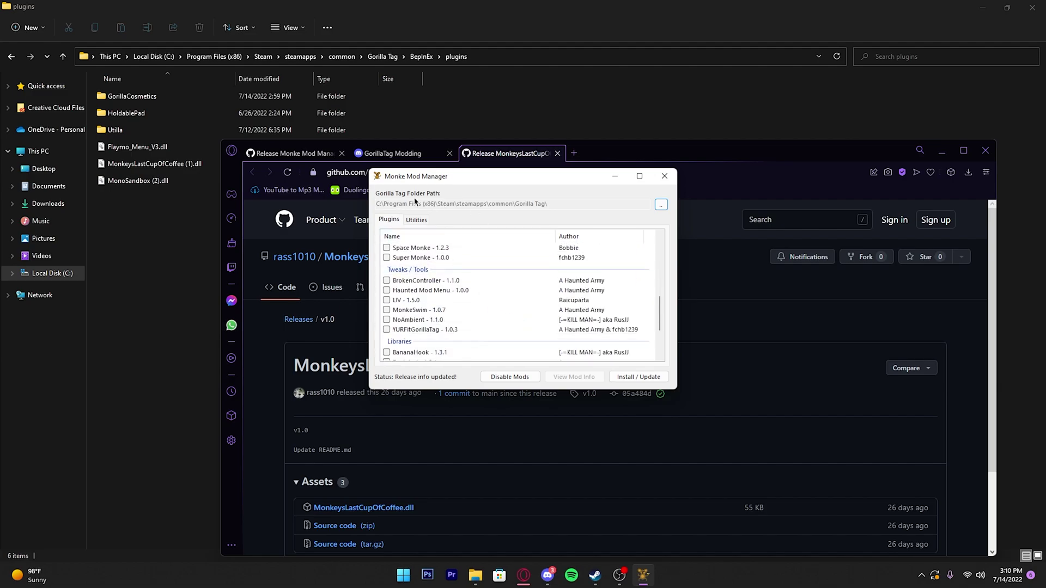
pyautogui.scroll(-2, 540, 302)
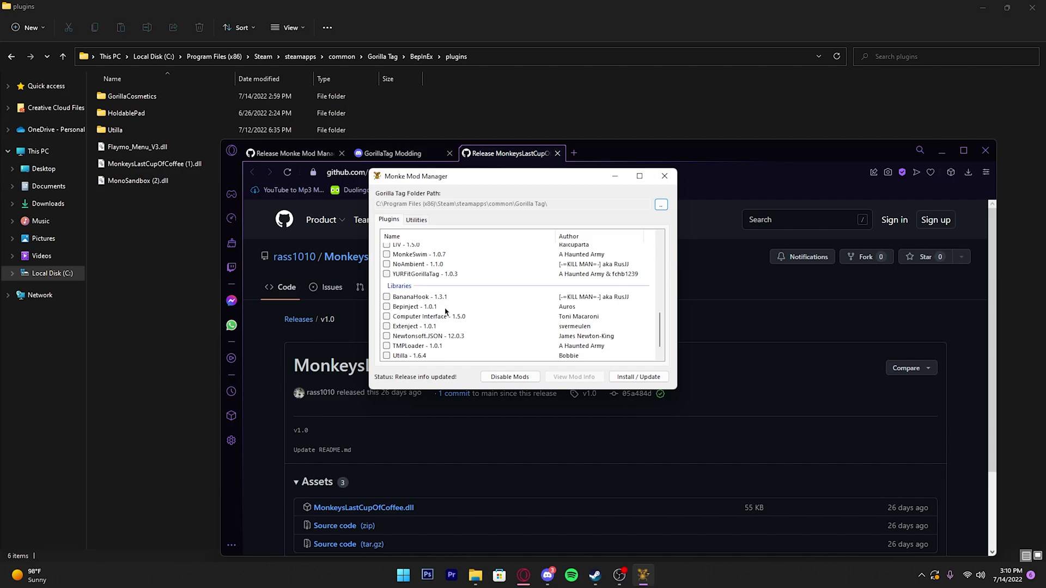
pyautogui.scroll(5, 473, 255)
pyautogui.scroll(3, 473, 256)
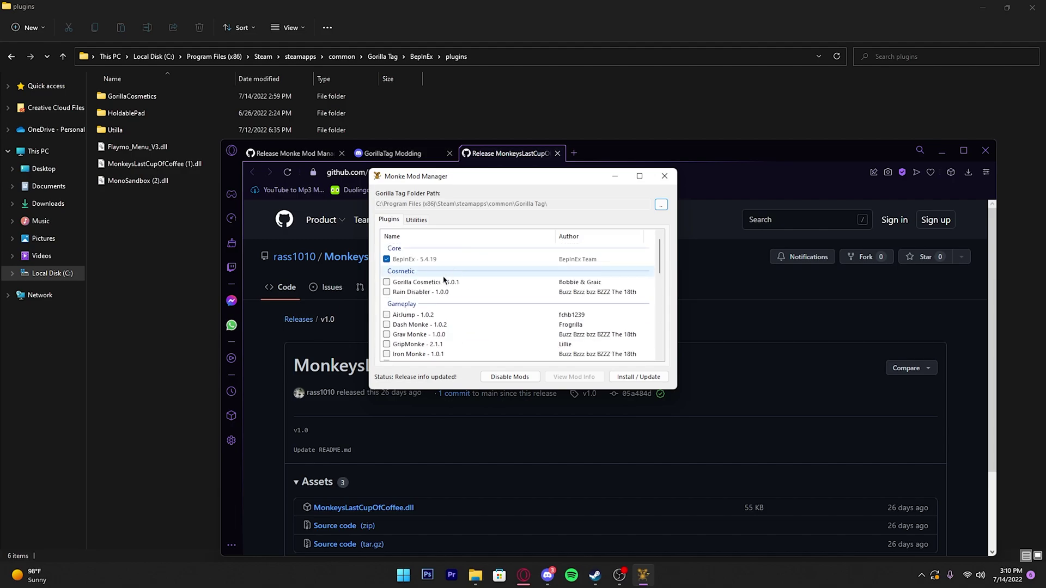
pyautogui.click(391, 284)
pyautogui.click(388, 282)
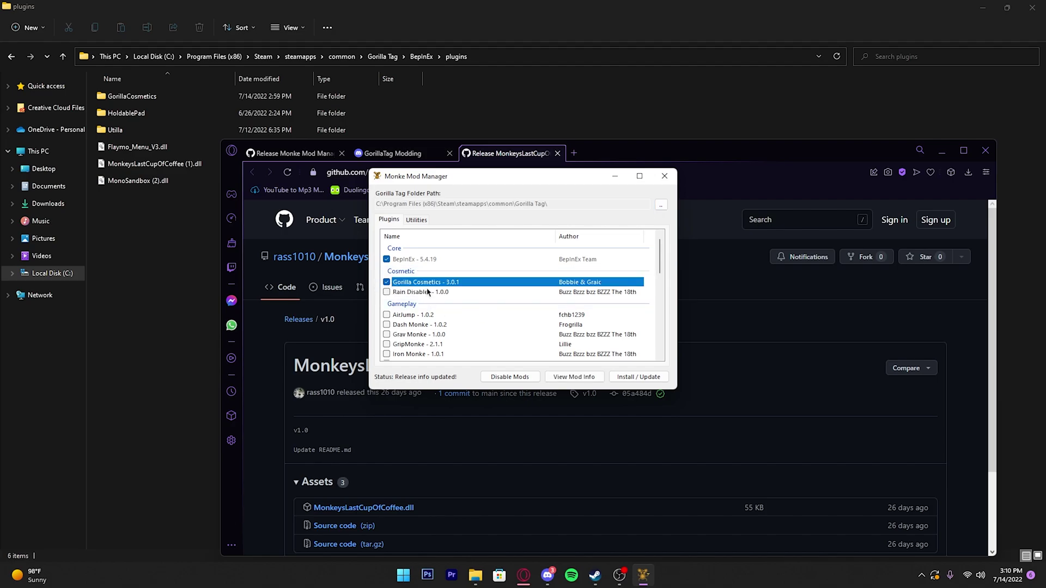
pyautogui.click(388, 283)
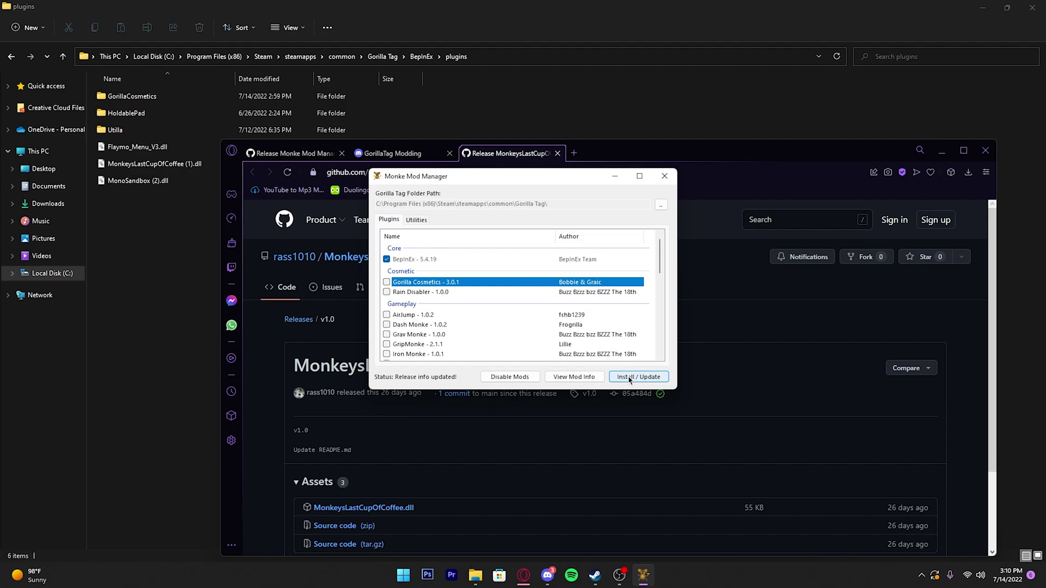
pyautogui.click(629, 378)
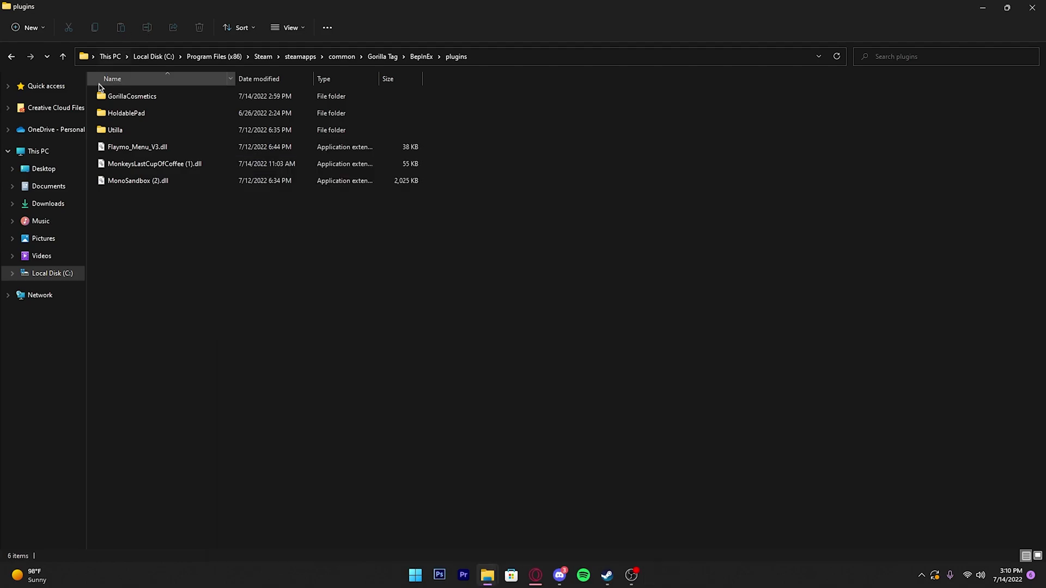
# Leave the plugins folder for Discord's pc-mod-releases channel on the GorillaTag Modding server.
pyautogui.moveTo(120, 111)
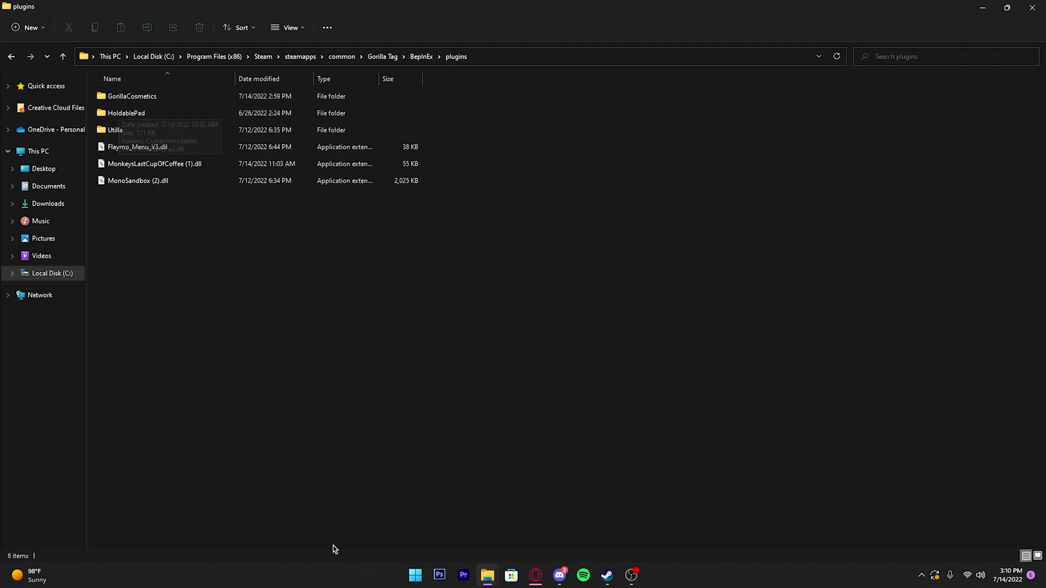
pyautogui.click(560, 575)
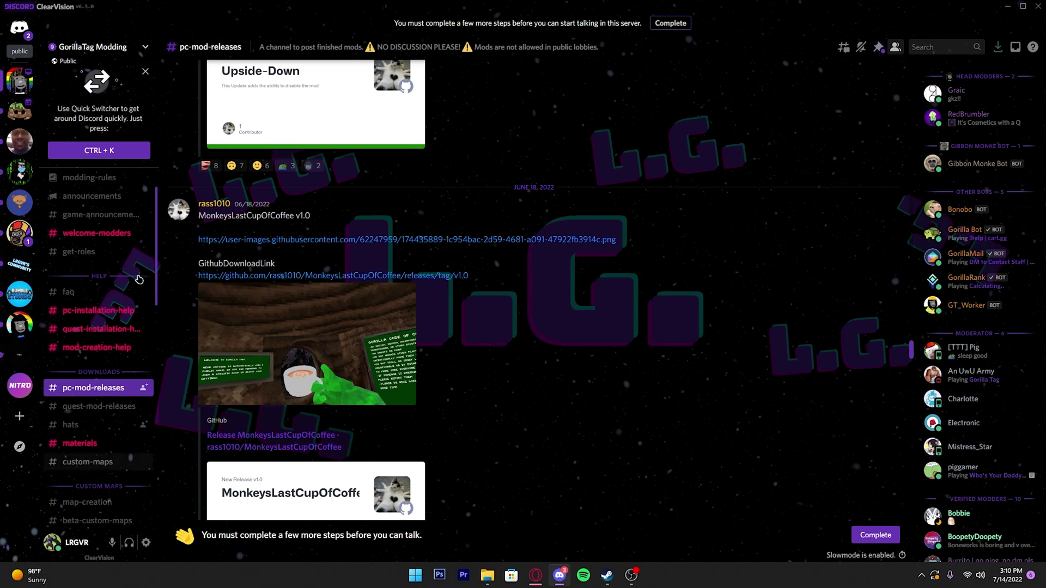
# View the #hats channel's posted hat files, then minimize the browser to reveal the plugins folder.
pyautogui.click(70, 428)
pyautogui.click(73, 443)
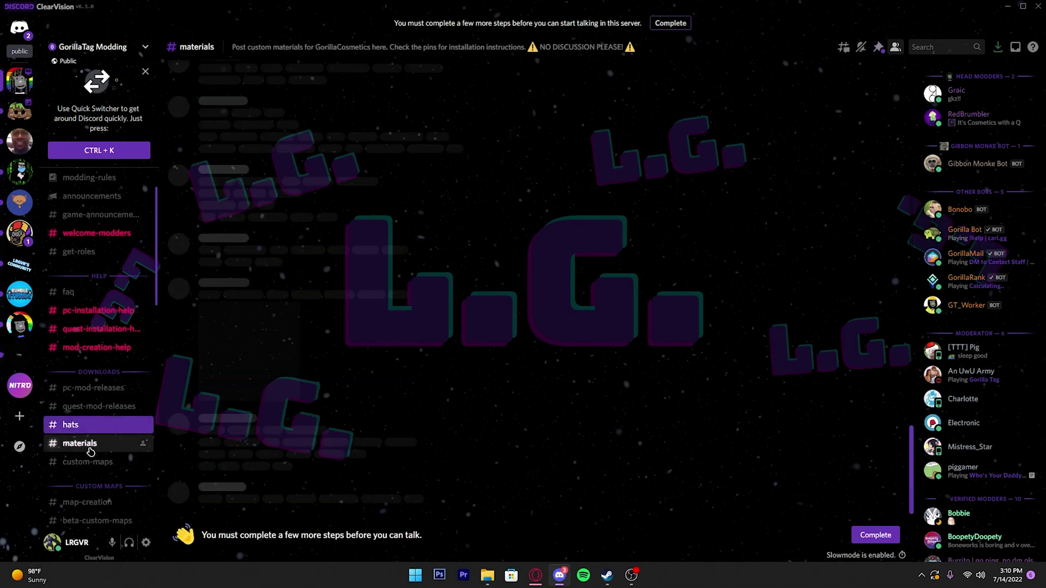
pyautogui.hotkey('alt', 'Up')
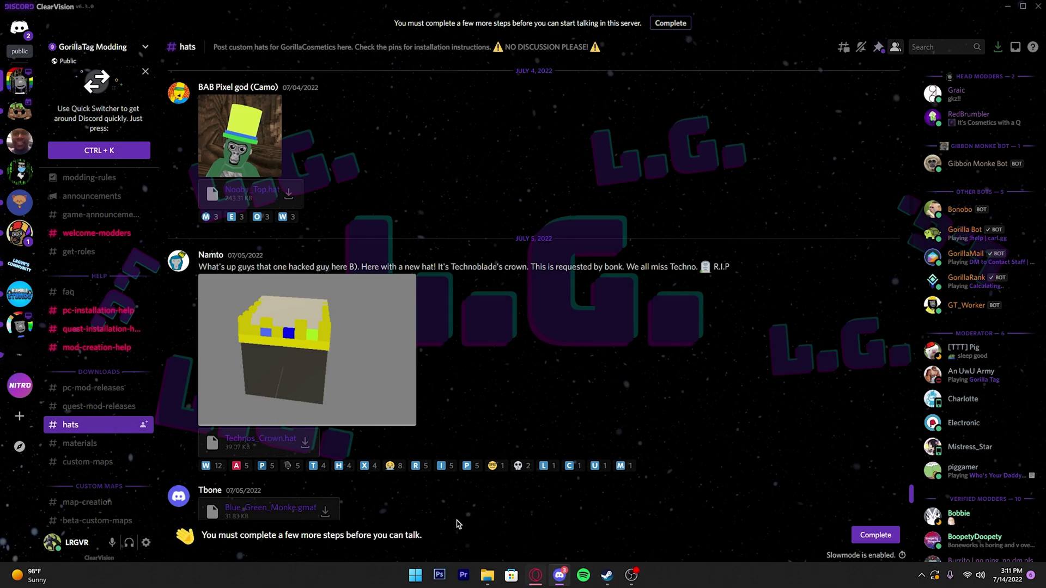
pyautogui.click(535, 576)
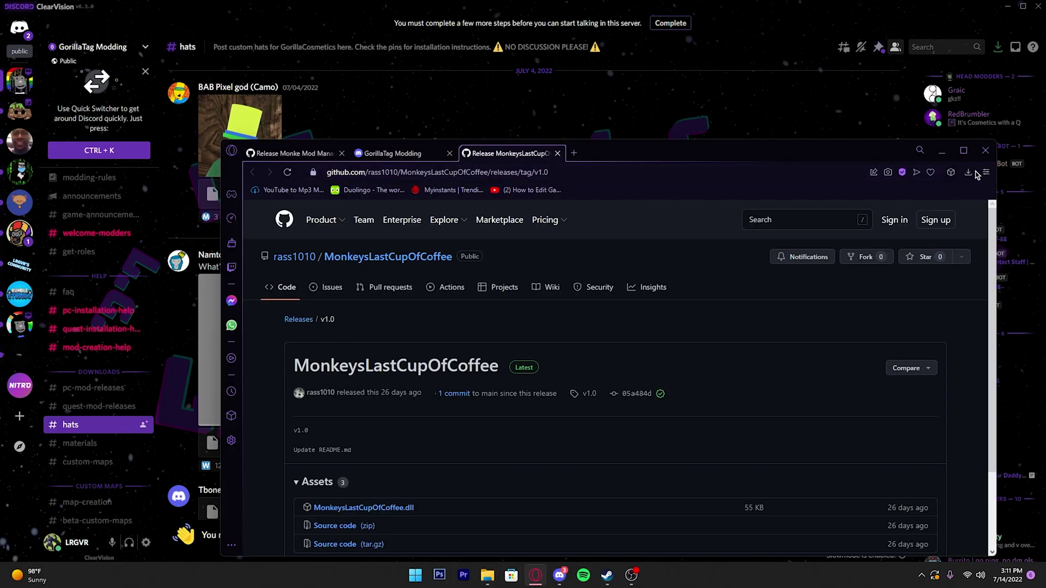
pyautogui.click(941, 151)
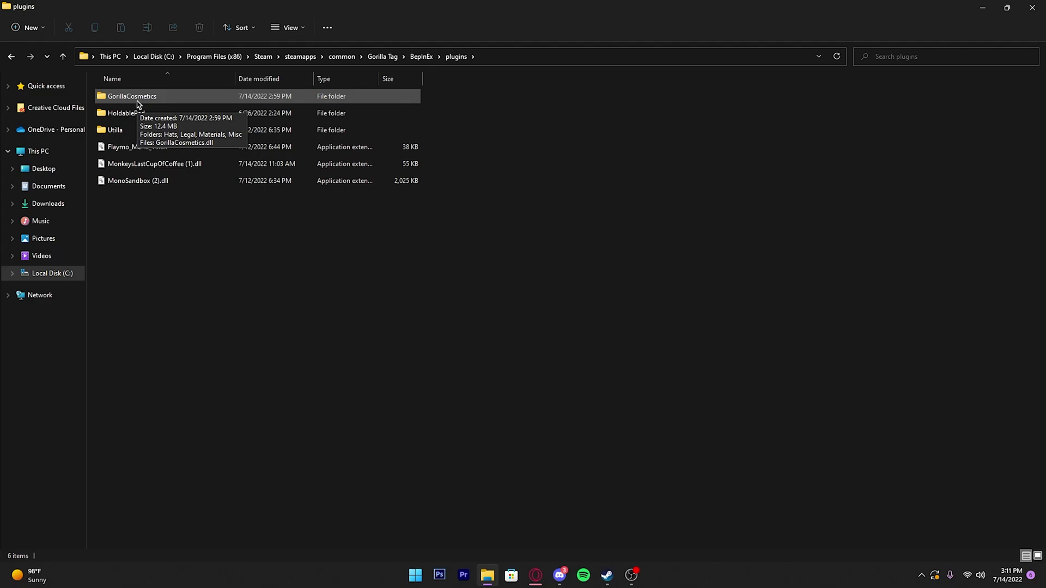
# Confirm Technos_Crown.hat is in GorillaCosmetics\Hats, then go into the GorillaCosmetics Materials folder.
pyautogui.doubleClick(138, 104)
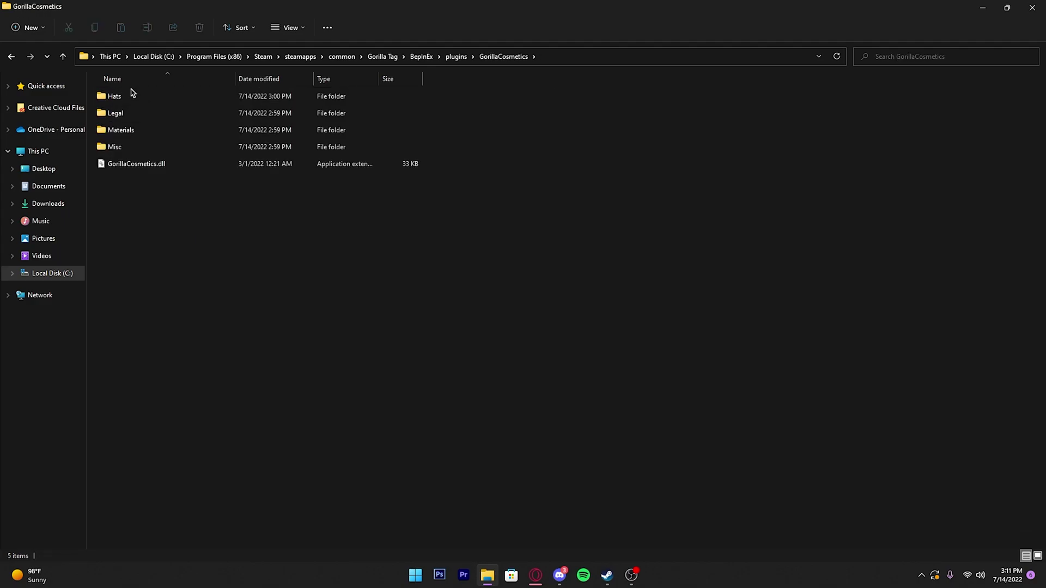
pyautogui.doubleClick(127, 98)
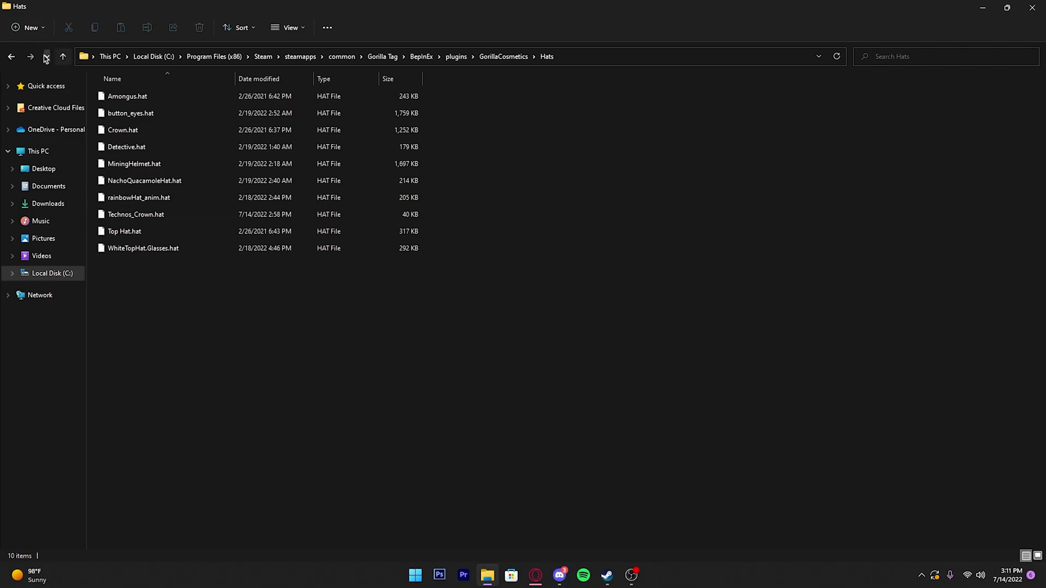
pyautogui.click(12, 59)
pyautogui.doubleClick(114, 136)
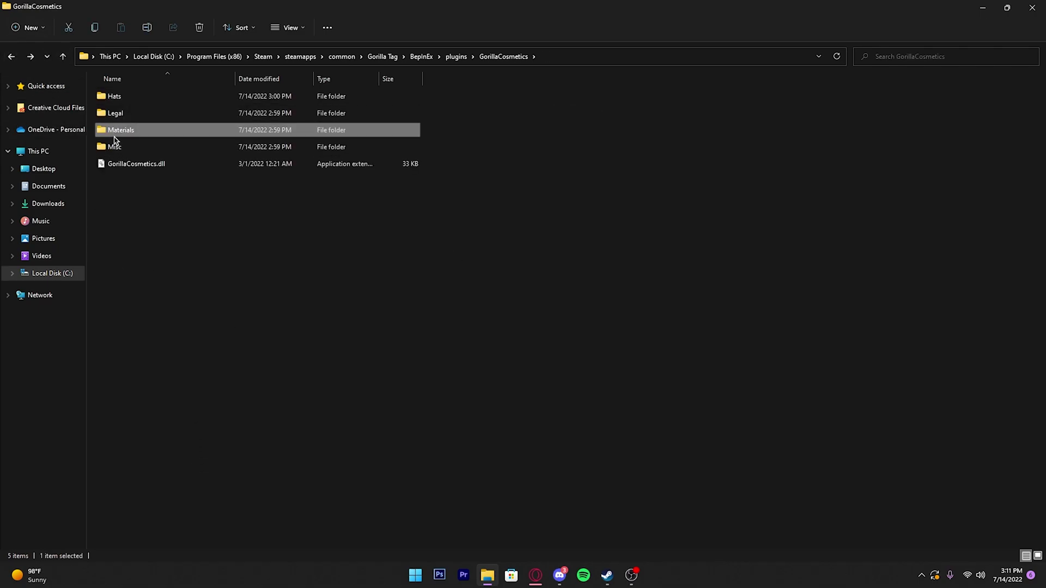